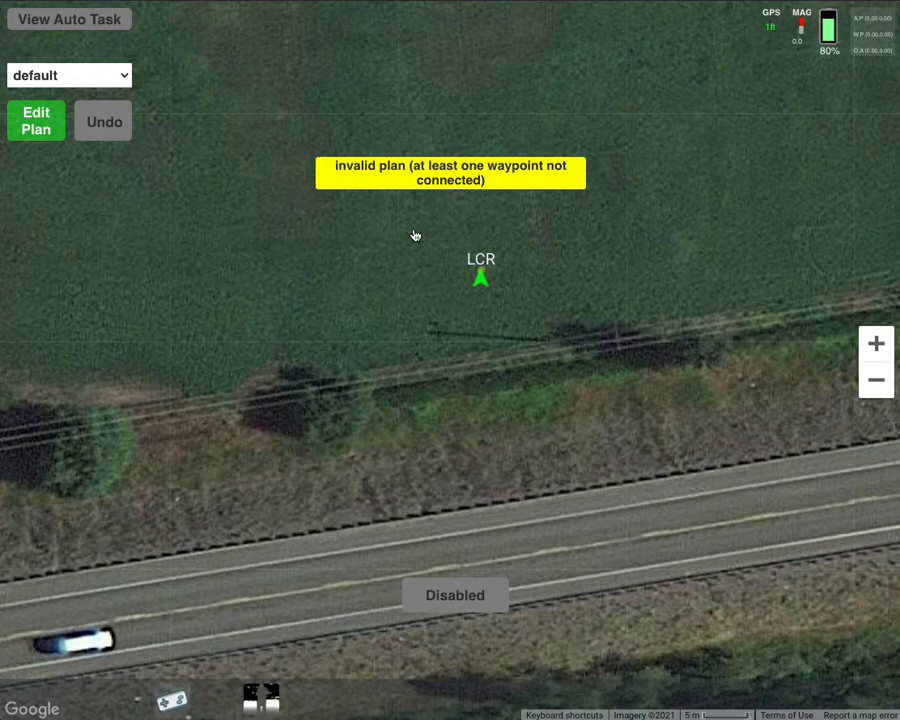
Enable plan editing and draw a six-point exclusion area around the tree nearest the robot, just north of the road
left_click(44, 134)
mouse_move(191, 287)
left_mouse_down()
mouse_move(227, 287)
mouse_move(346, 248)
left_mouse_up()
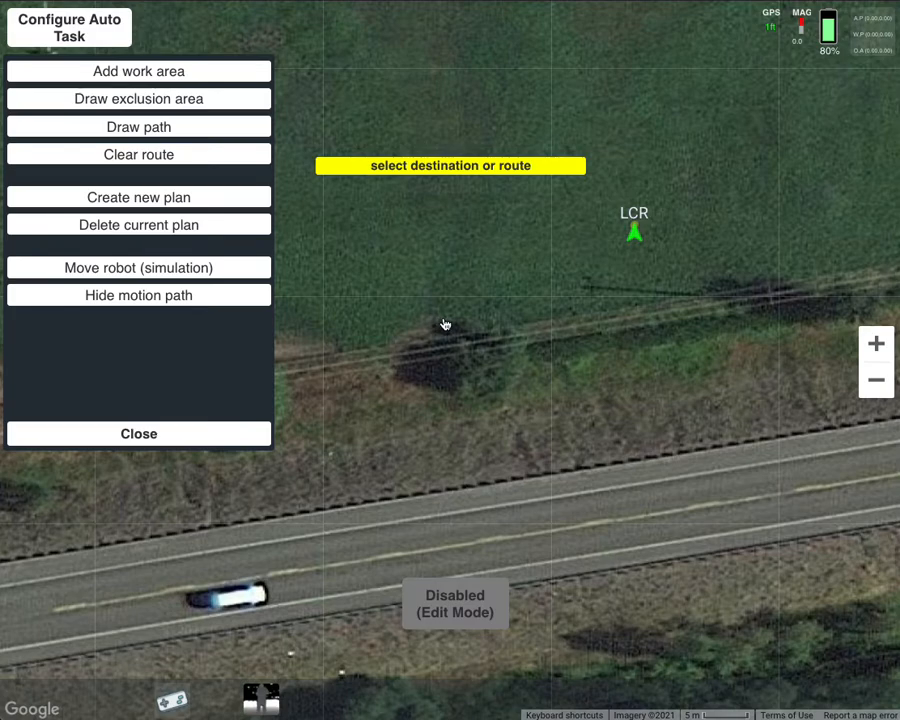
left_click(233, 123)
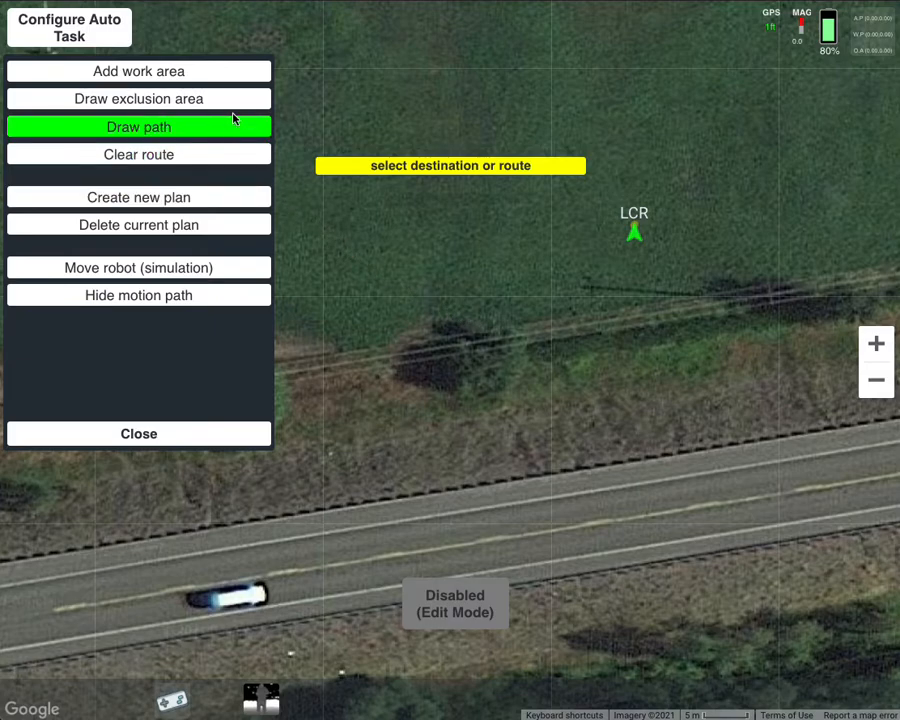
left_click(242, 102)
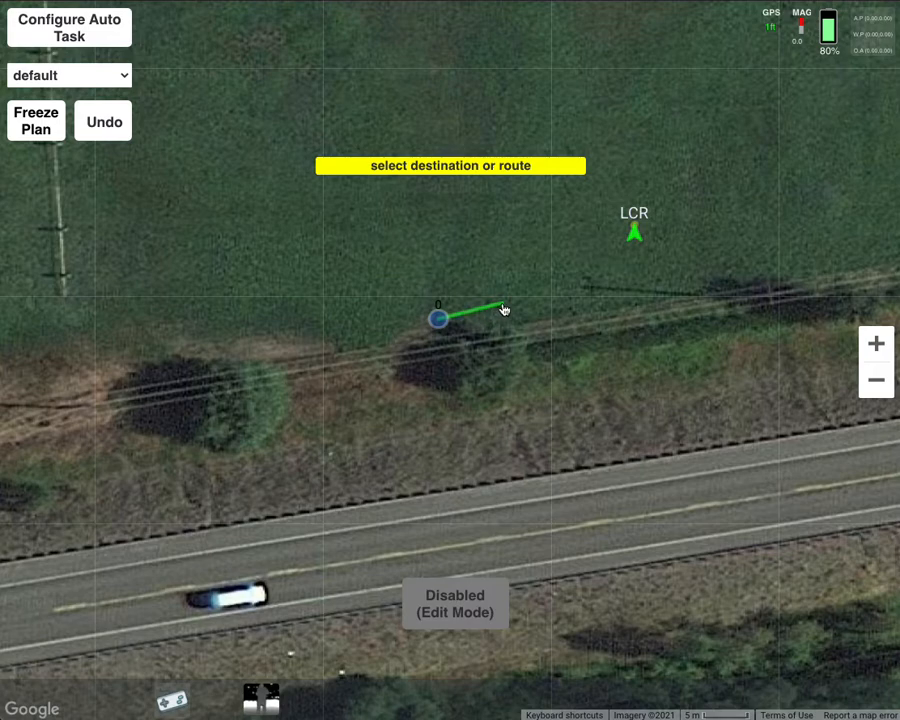
left_click(511, 313)
left_click(542, 357)
left_click(522, 401)
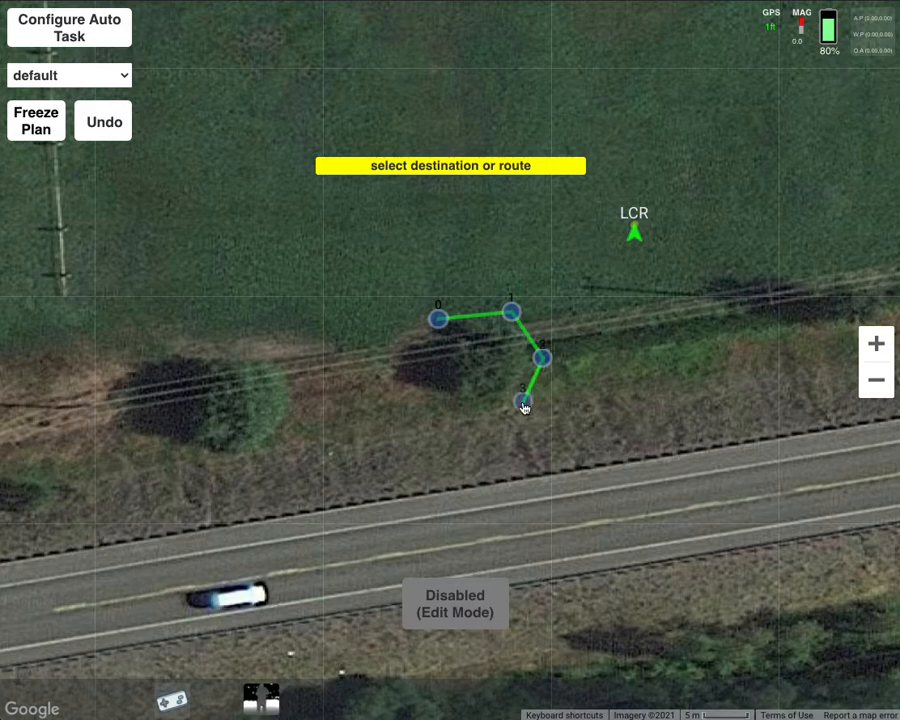
left_click(466, 417)
left_click(422, 388)
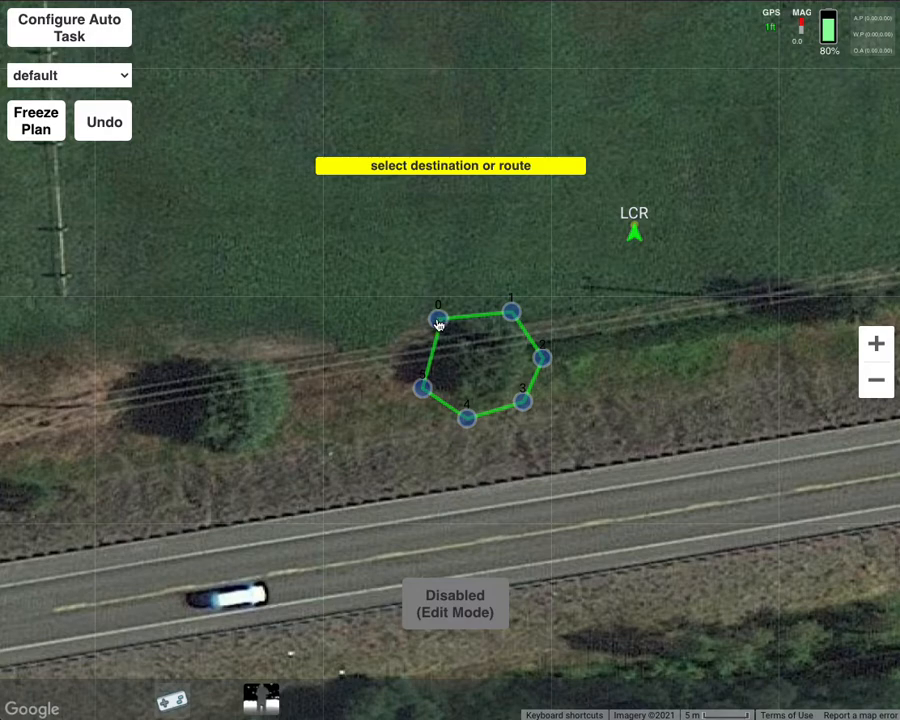
left_click(438, 323)
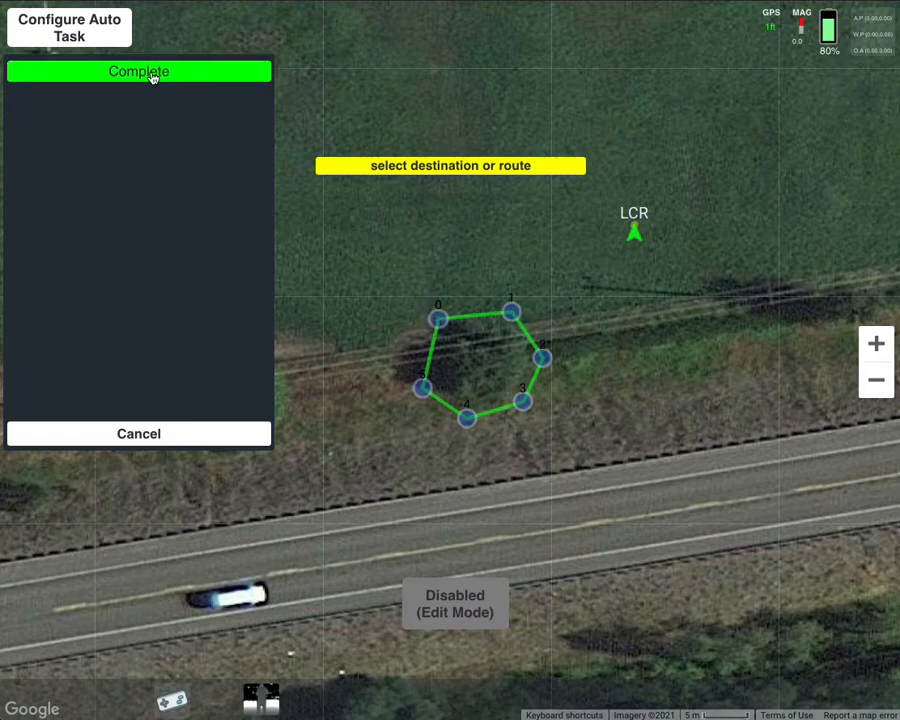
left_click(119, 77)
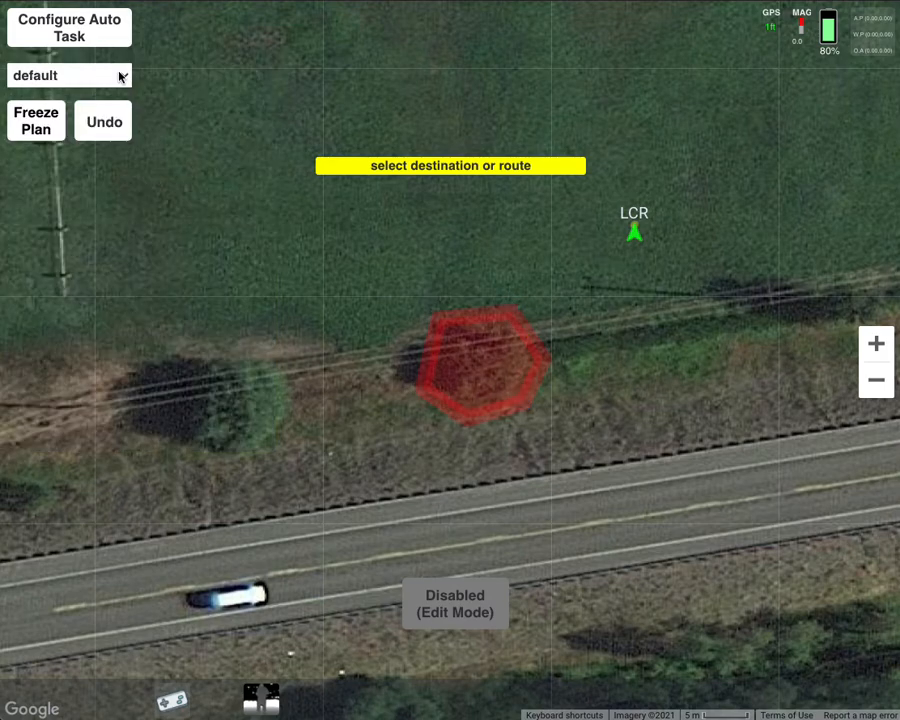
Shift the exclusion area slightly west so it better covers the tree, and deselect it
left_click(478, 360)
left_click_drag(499, 365, 478, 374)
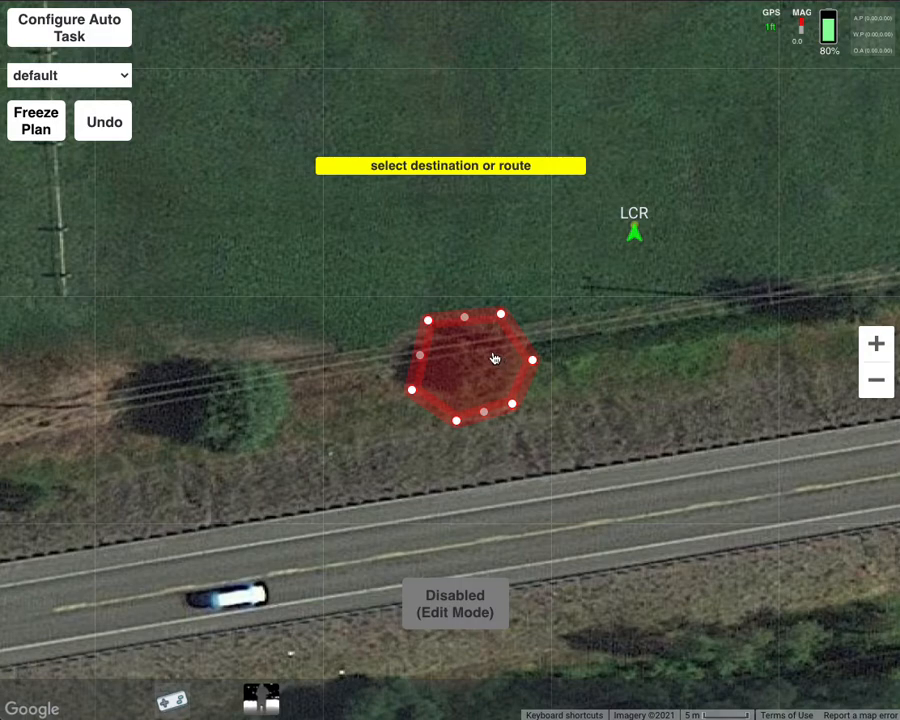
left_click(347, 273)
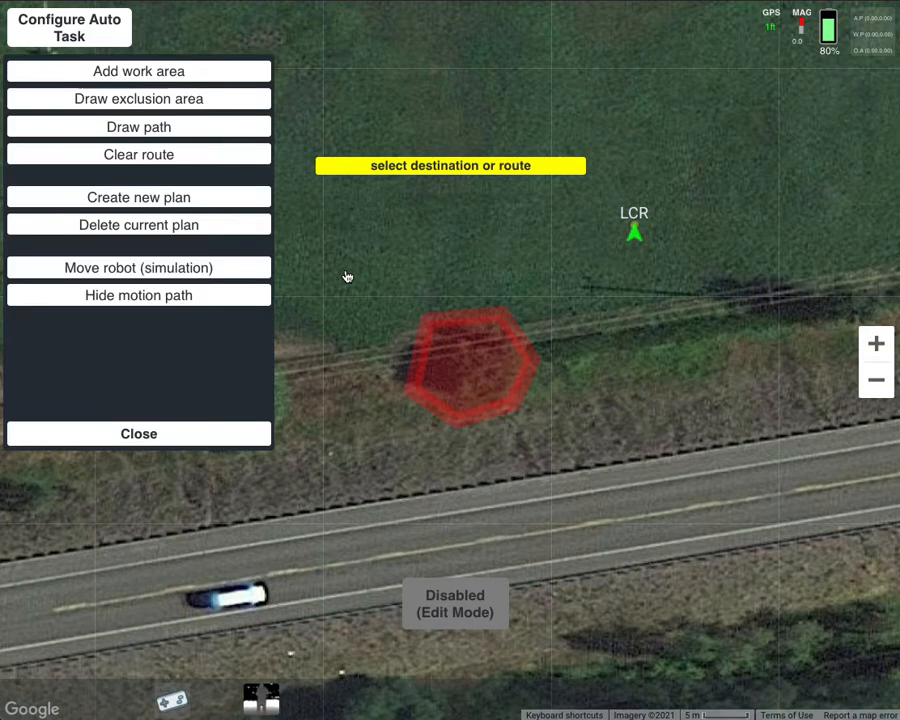
Add a work area and place it in the field directly north of the tree's exclusion area
left_click(197, 71)
left_click_drag(356, 247, 445, 321)
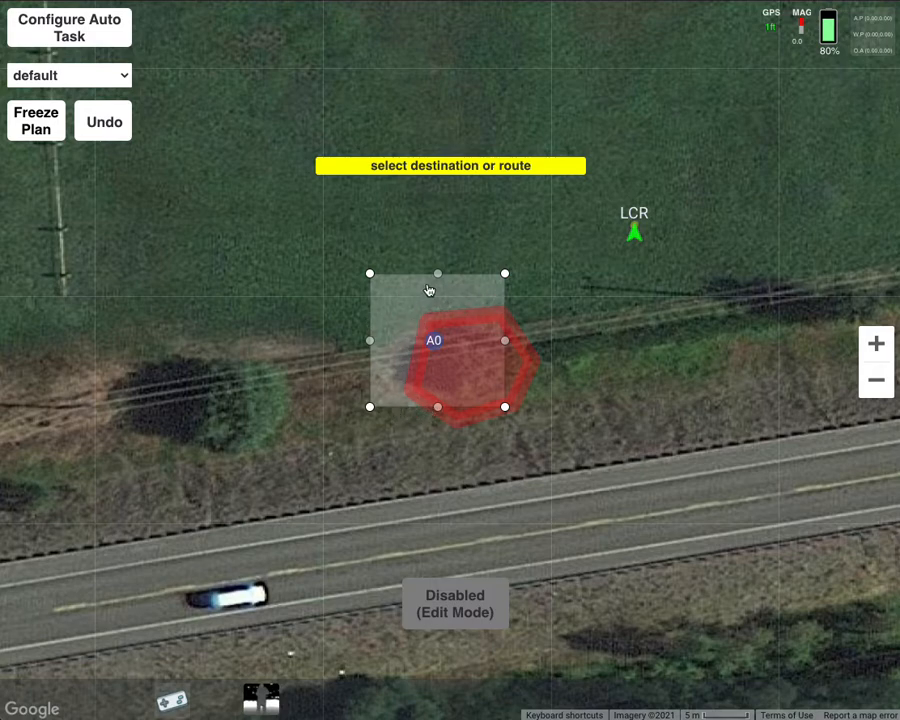
mouse_move(447, 305)
left_mouse_down()
mouse_move(442, 240)
mouse_move(457, 208)
left_mouse_up()
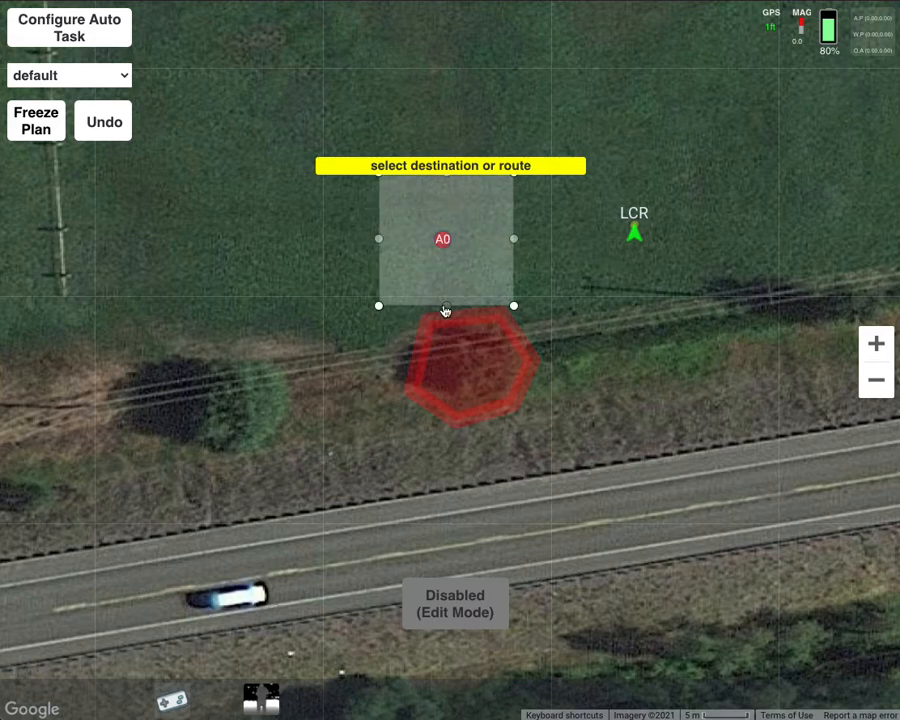
Reshape the work area so its southern edge wraps around the north, east and west sides of the tree's exclusion area
left_click_drag(445, 310, 404, 309)
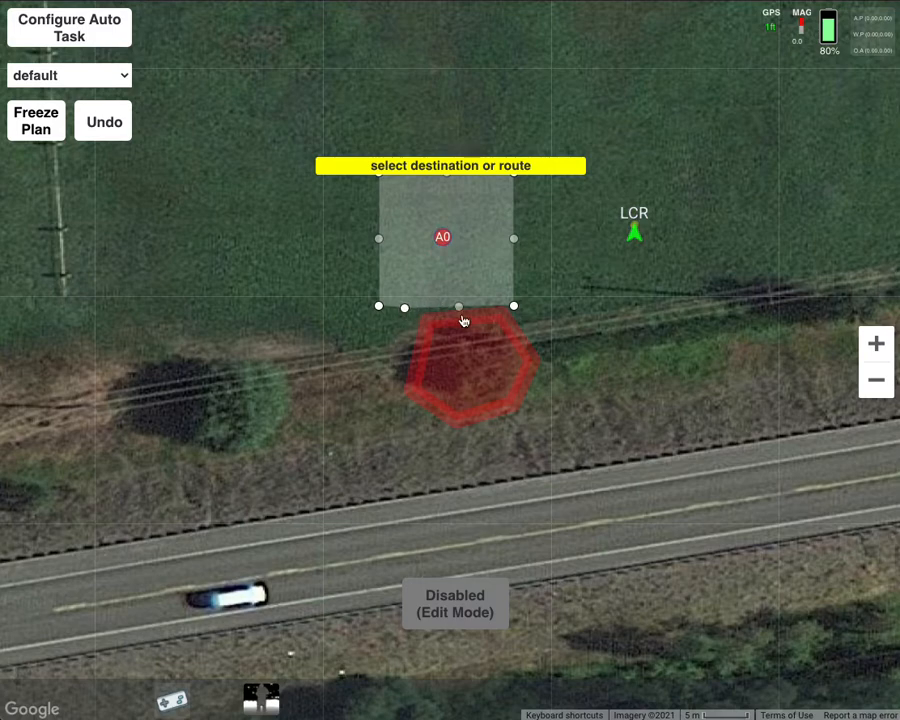
left_click_drag(516, 310, 562, 298)
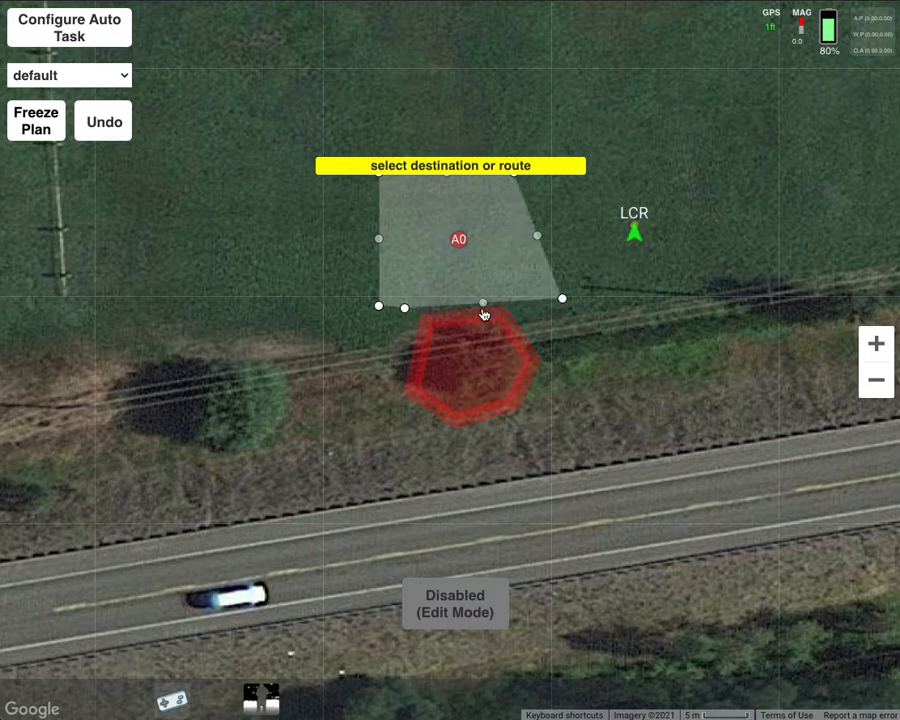
left_click_drag(490, 308, 523, 301)
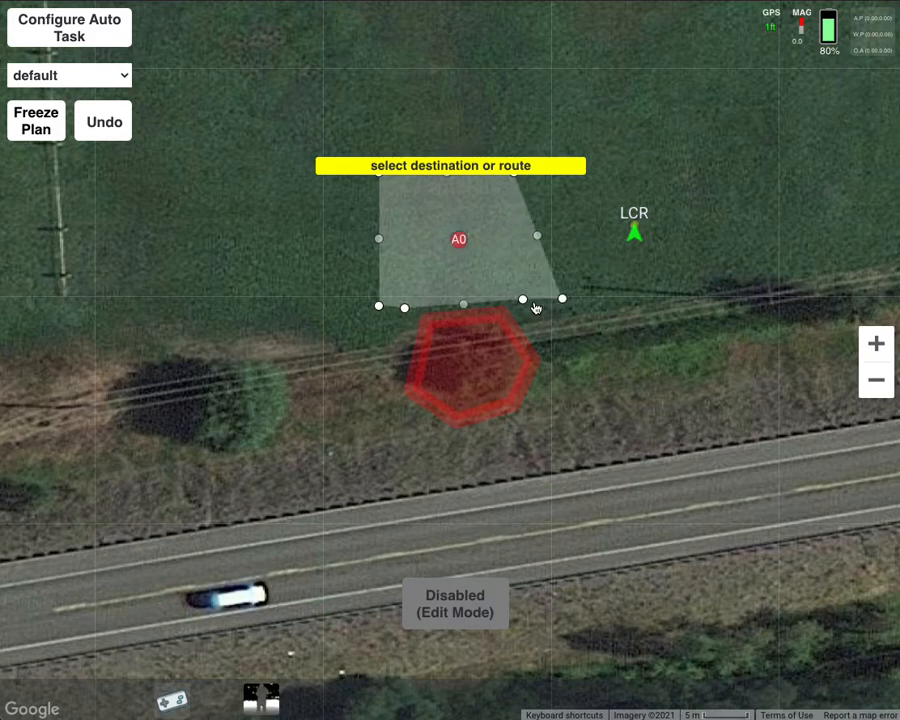
left_click_drag(463, 309, 601, 346)
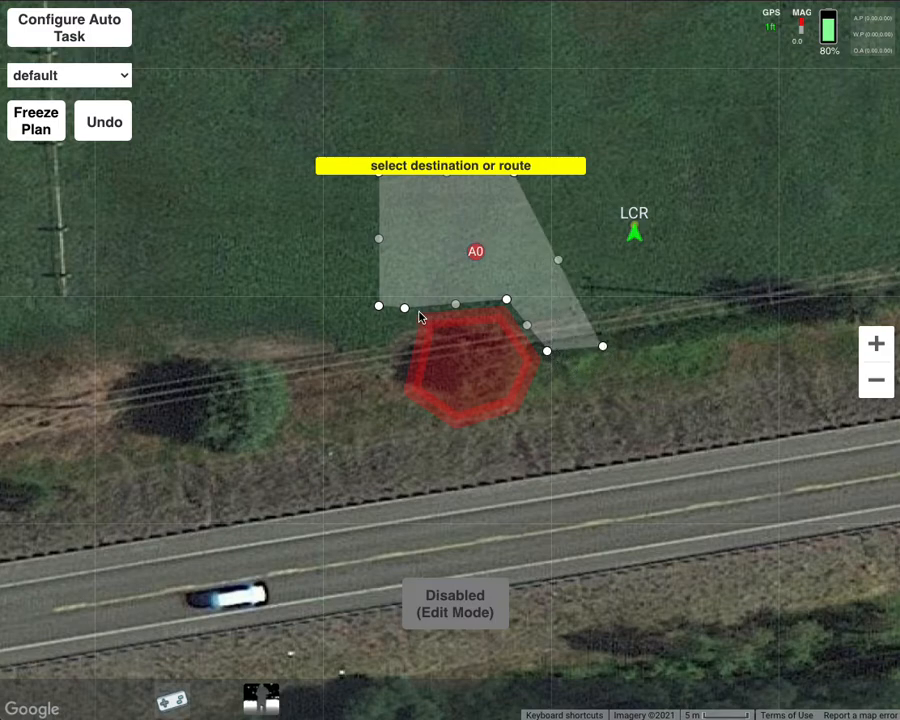
left_click_drag(455, 313, 400, 373)
left_click_drag(419, 313, 413, 310)
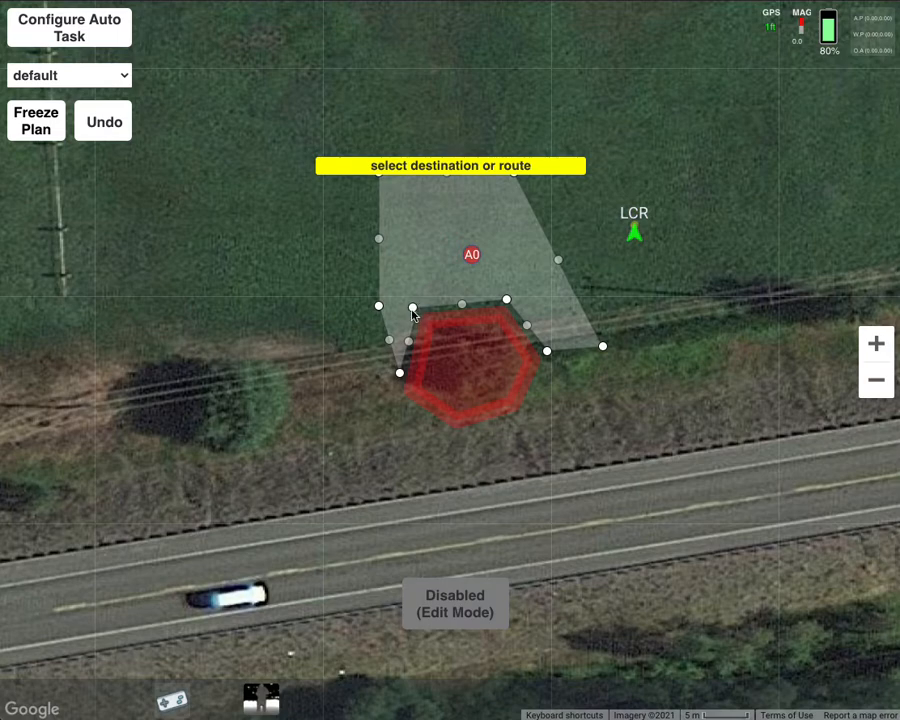
left_click_drag(399, 381, 396, 388)
left_click_drag(377, 313, 356, 380)
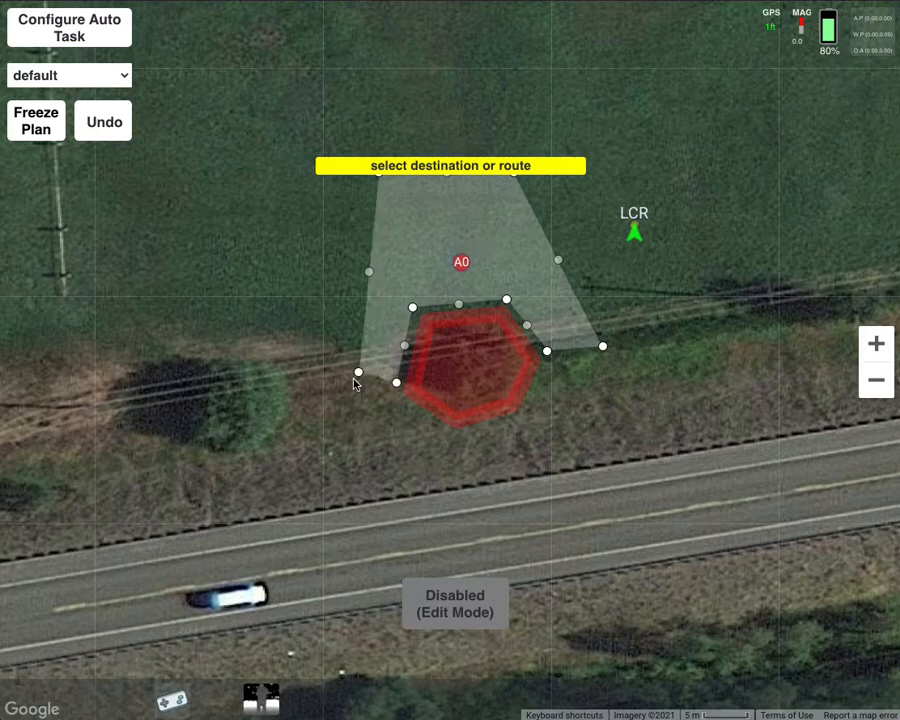
Add a second work area on the grass southwest of the exclusion area, north of the road
left_click_drag(301, 263, 321, 187)
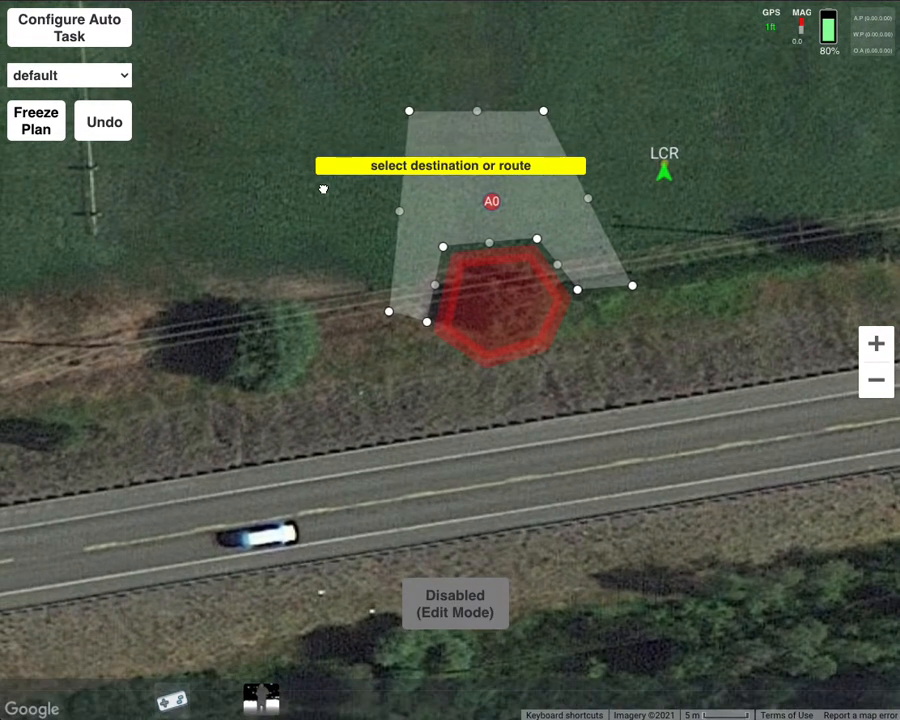
left_click(402, 381)
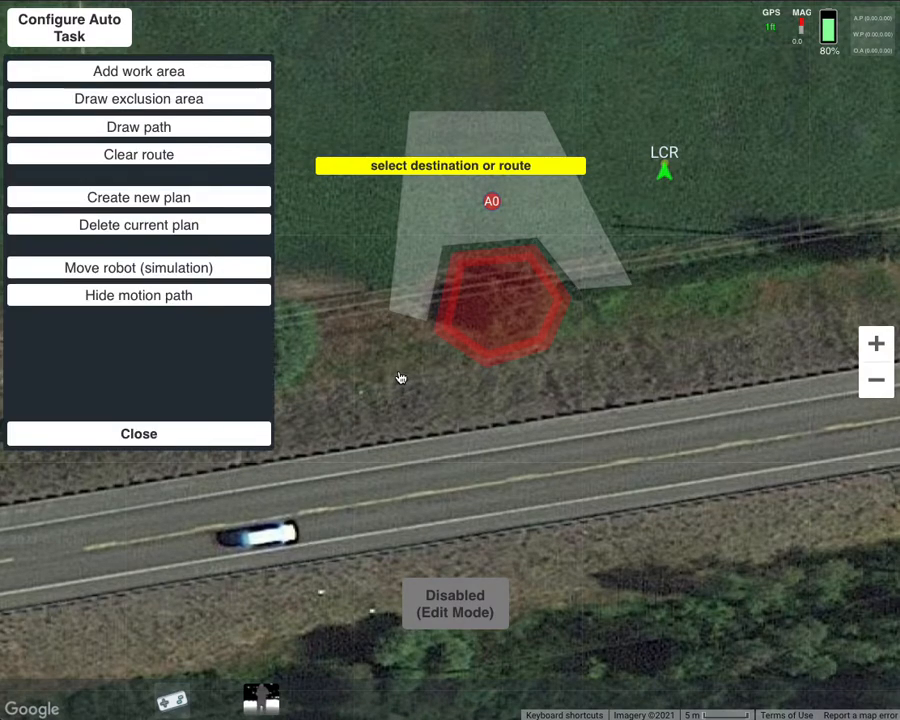
left_click(182, 74)
left_click_drag(388, 364, 326, 370)
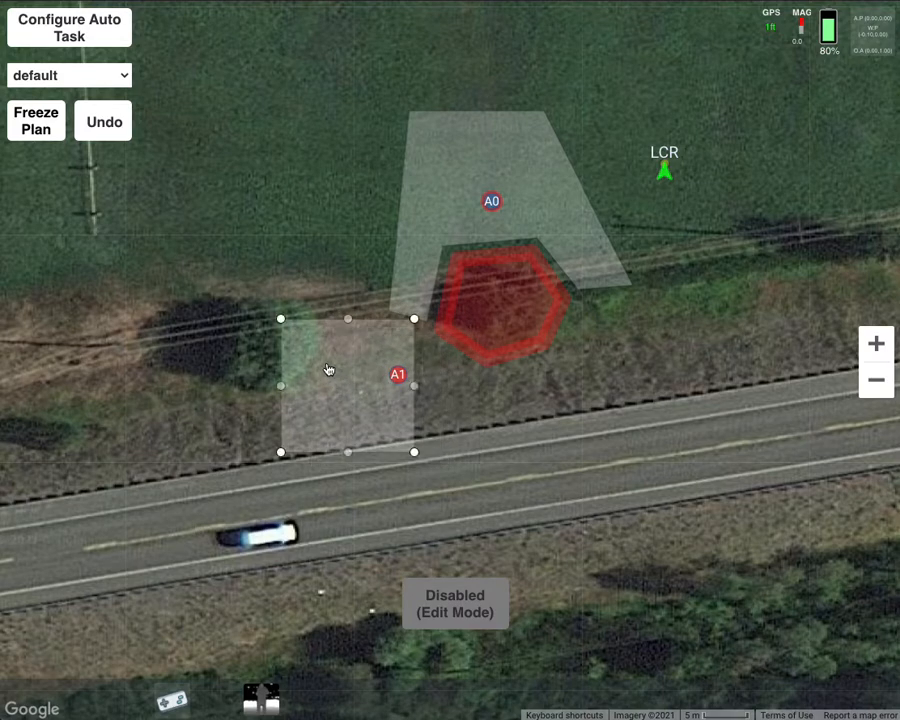
Reshape the second work area into a strip between the exclusion area and the road, following the exclusion area's southwest edge
left_click_drag(414, 320, 661, 336)
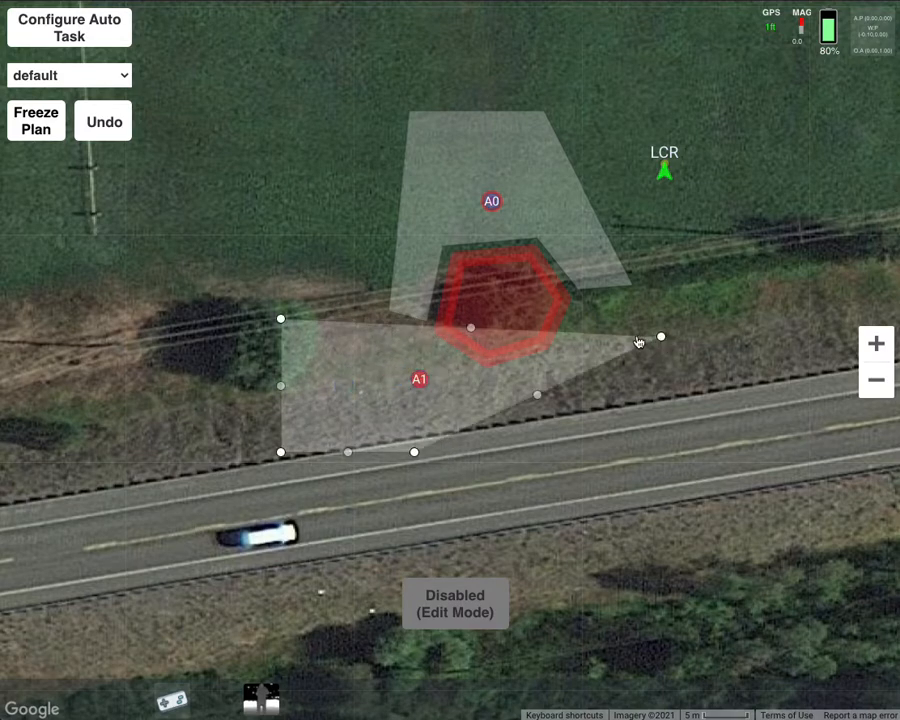
left_click_drag(281, 320, 393, 385)
left_click_drag(415, 453, 672, 366)
left_click_drag(282, 458, 383, 328)
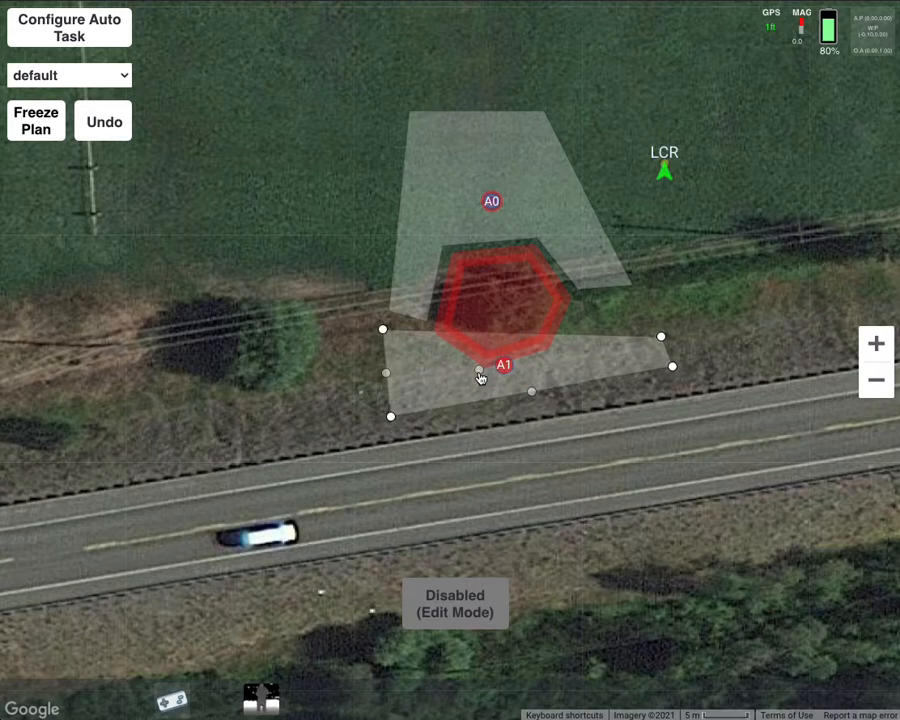
left_click_drag(480, 376, 479, 371)
mouse_move(424, 330)
left_mouse_down()
mouse_move(386, 318)
mouse_move(426, 336)
left_mouse_up()
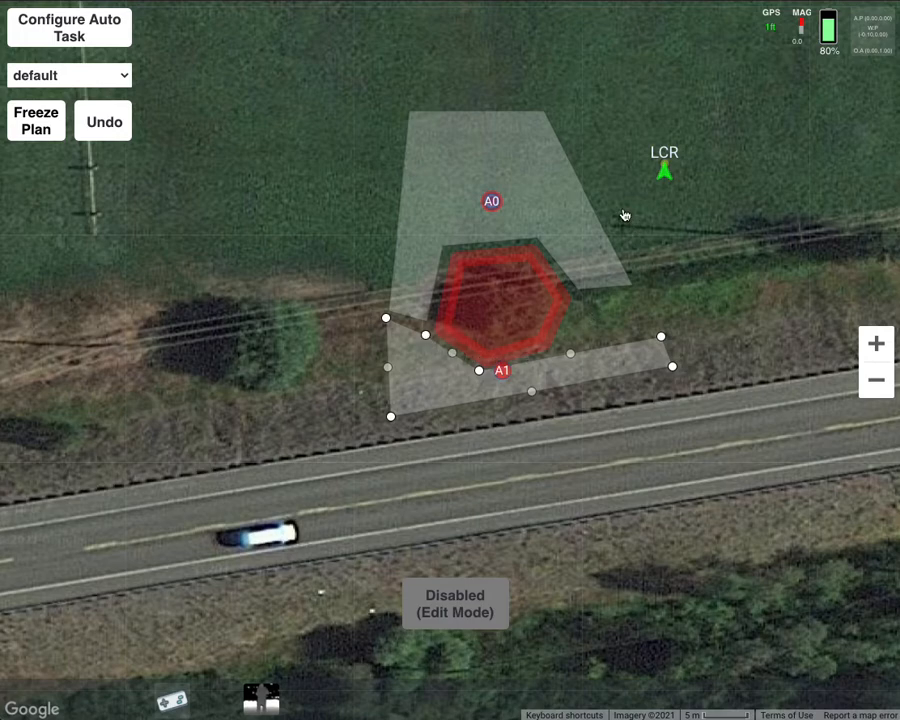
Connect work area A0 to A1 with a route through two waypoints west of the exclusion area
left_click(491, 205)
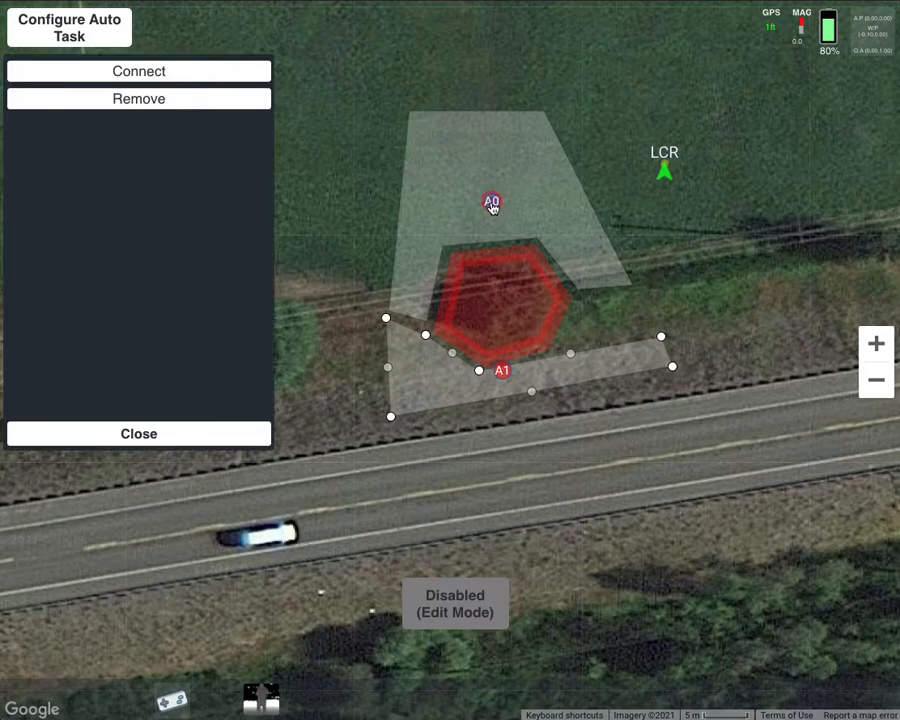
left_click(172, 80)
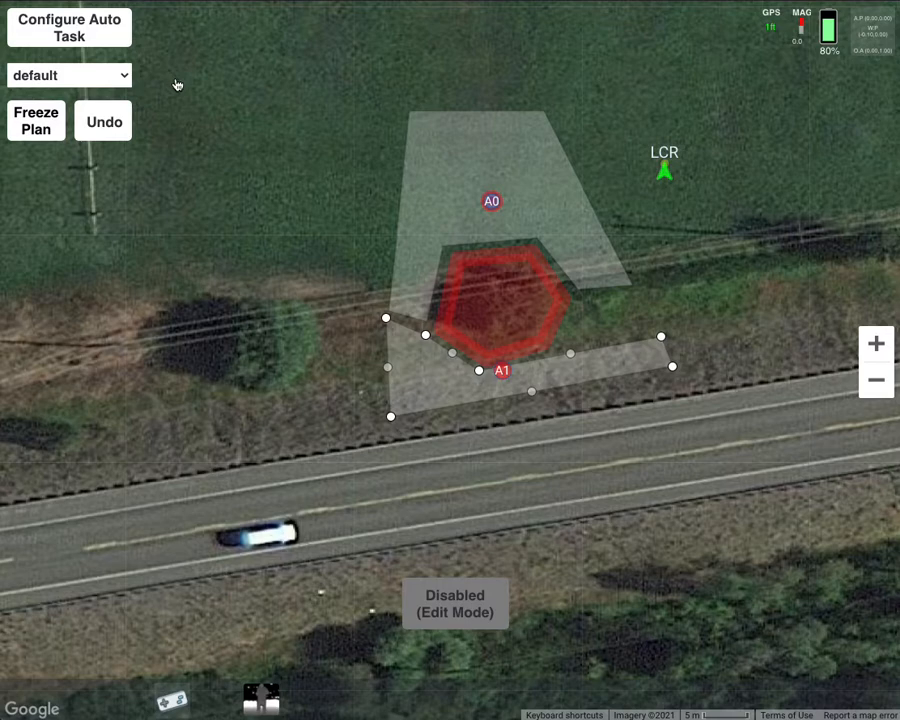
left_click(352, 228)
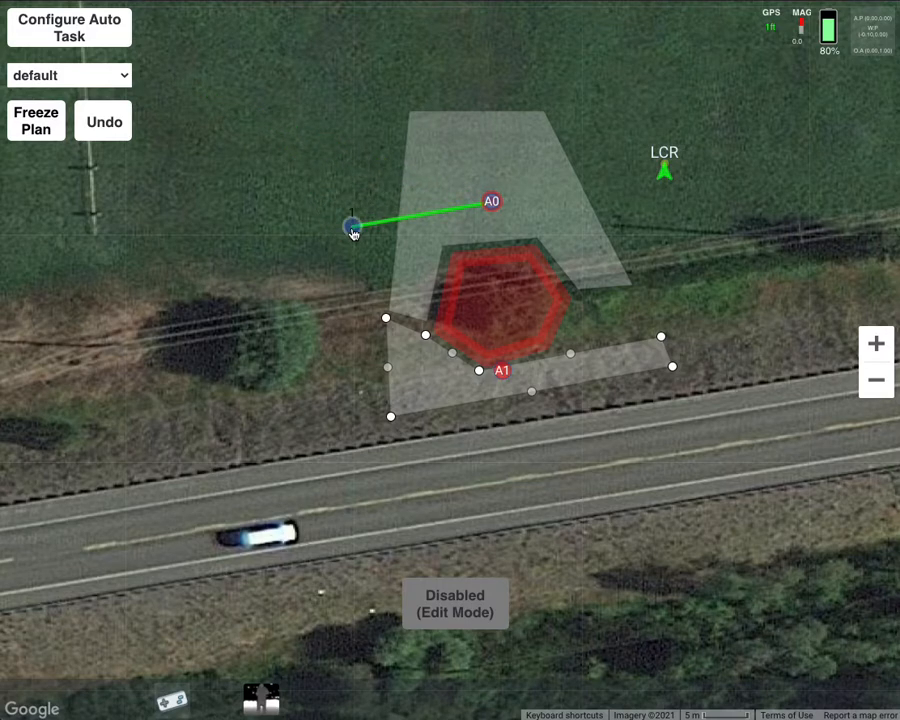
left_click(359, 398)
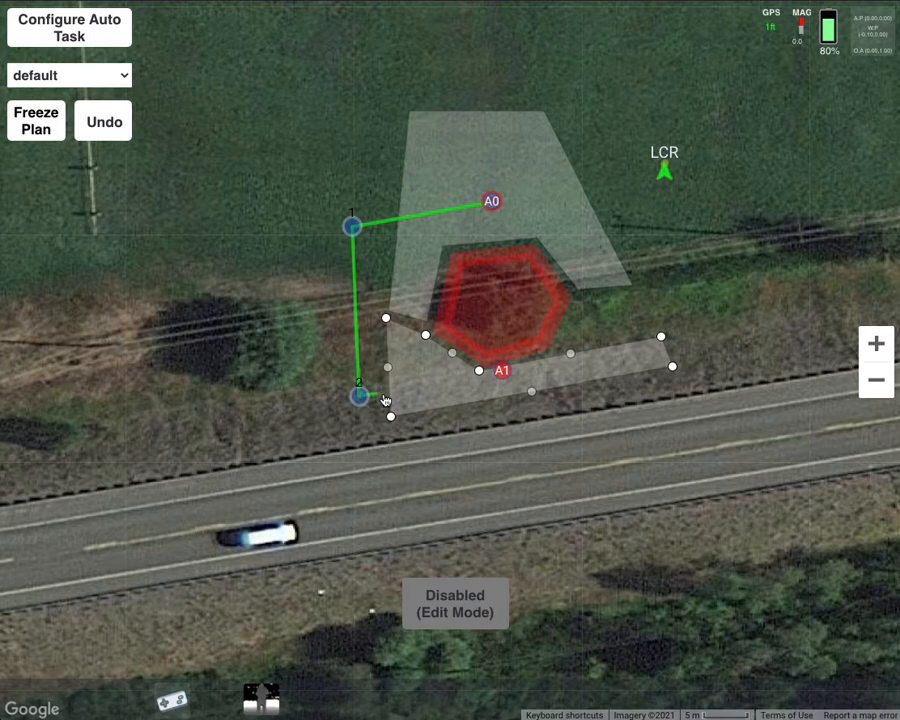
left_click(502, 374)
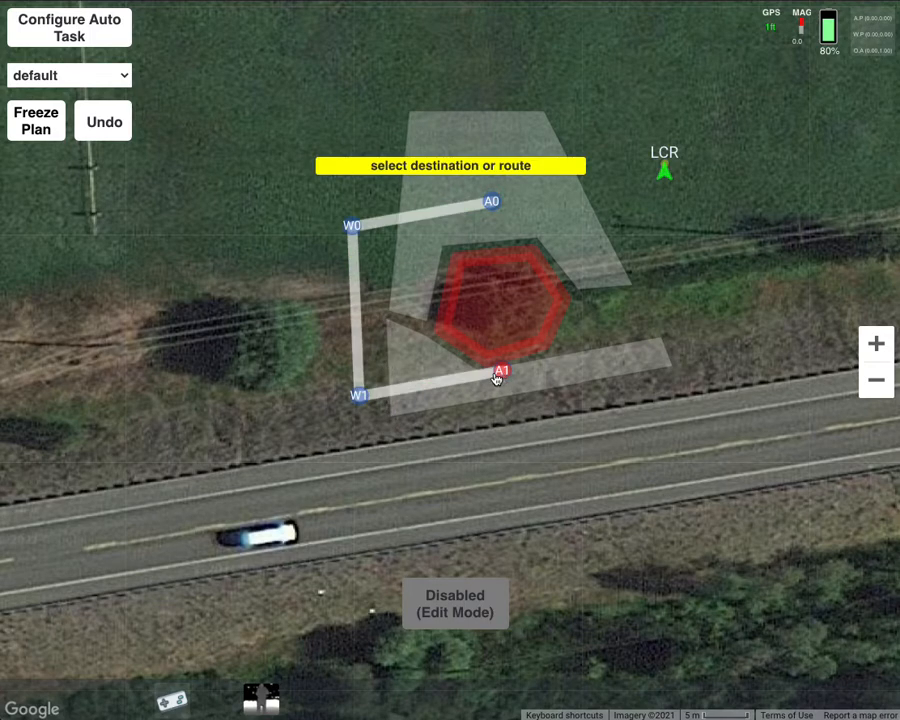
Draw a narrow four-point exclusion area along the road's northern edge, south of work area A1
left_click_drag(310, 384, 244, 284)
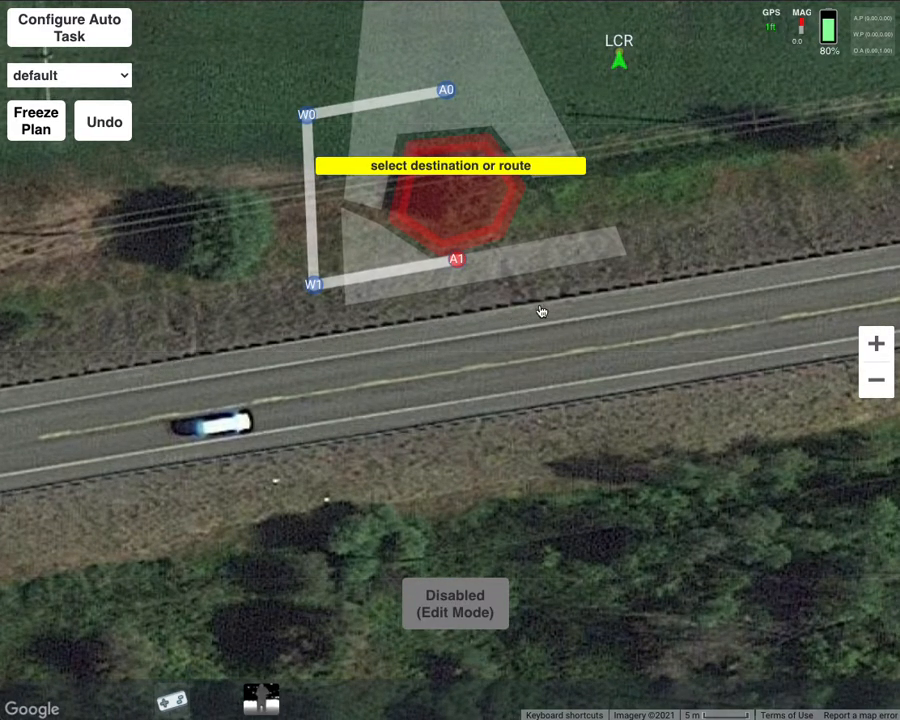
left_click(222, 343)
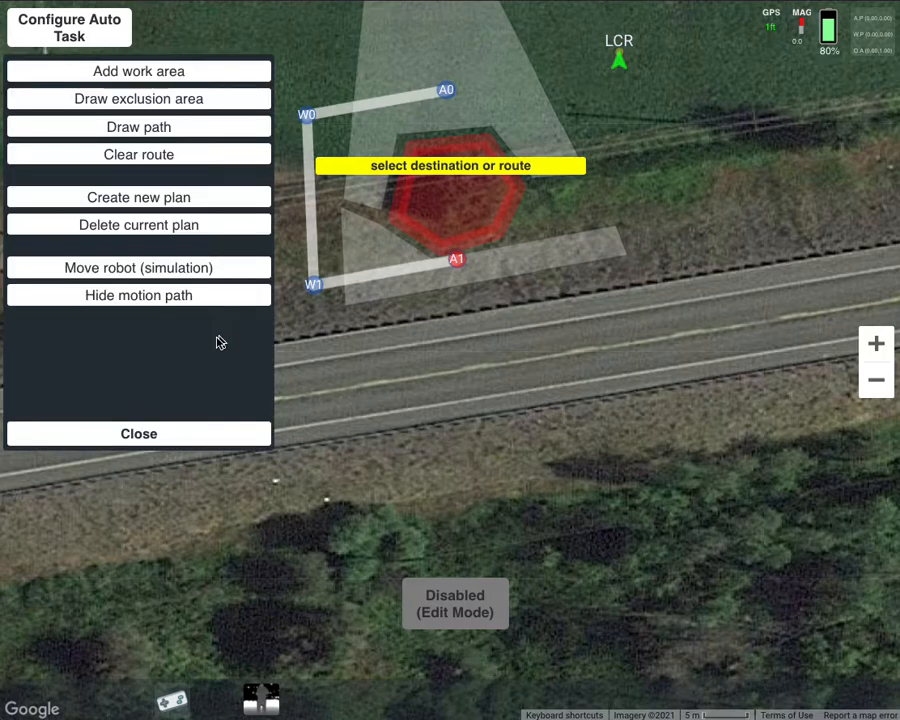
left_click(152, 127)
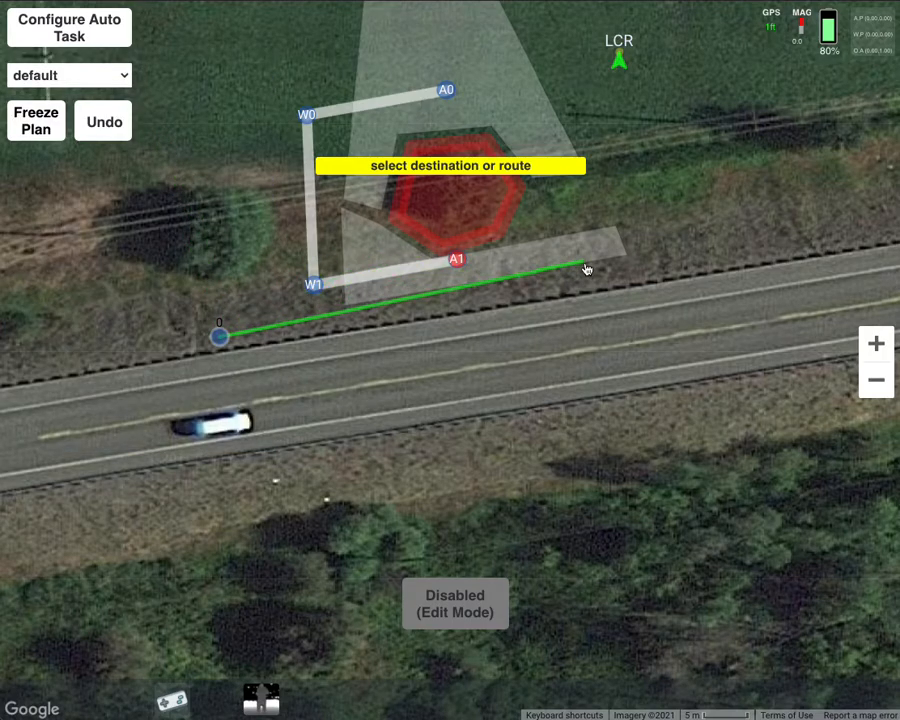
left_click(718, 260)
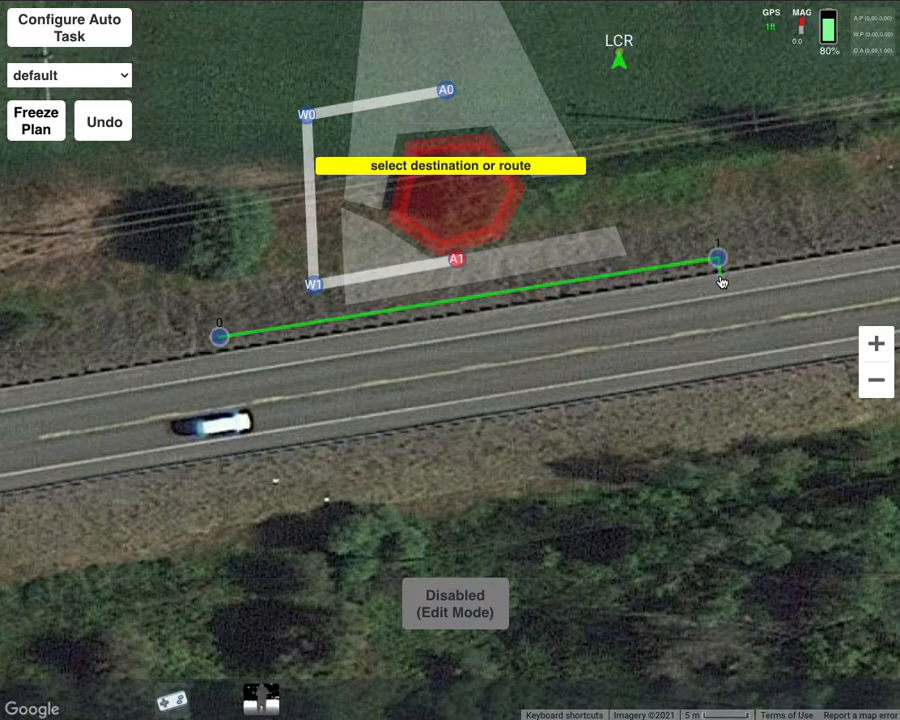
left_click(722, 275)
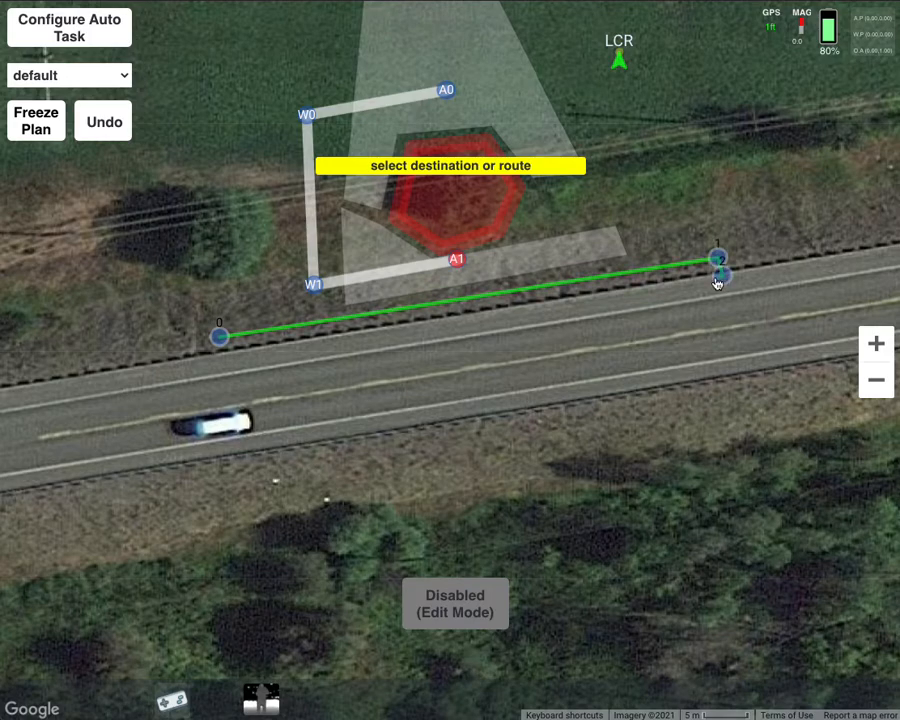
left_click(219, 357)
left_click(219, 338)
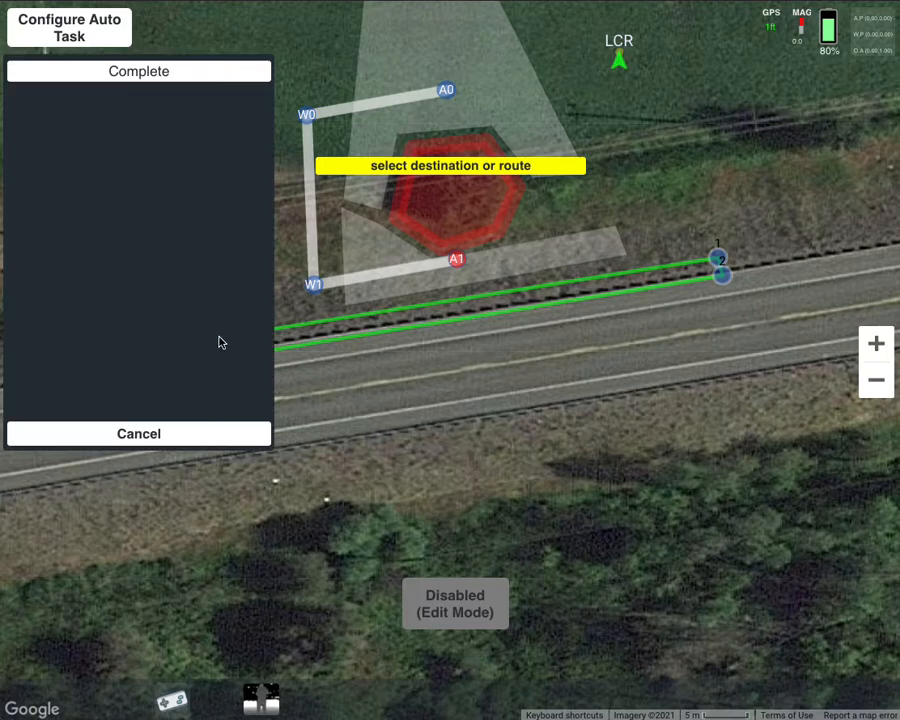
left_click(177, 76)
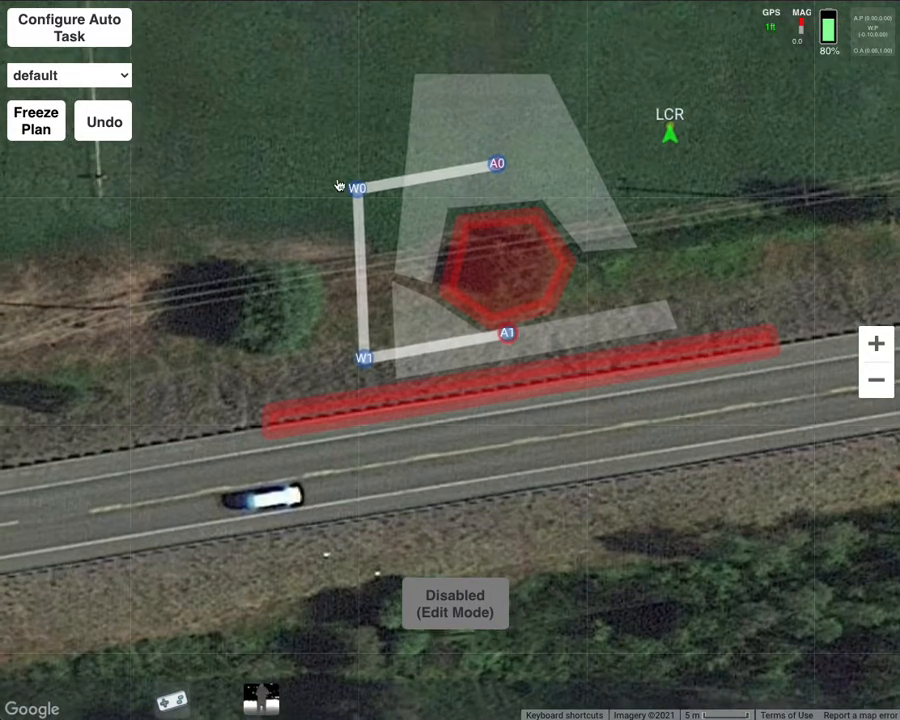
Freeze the plan, choose work area A0 as the destination and start the task
left_click(56, 128)
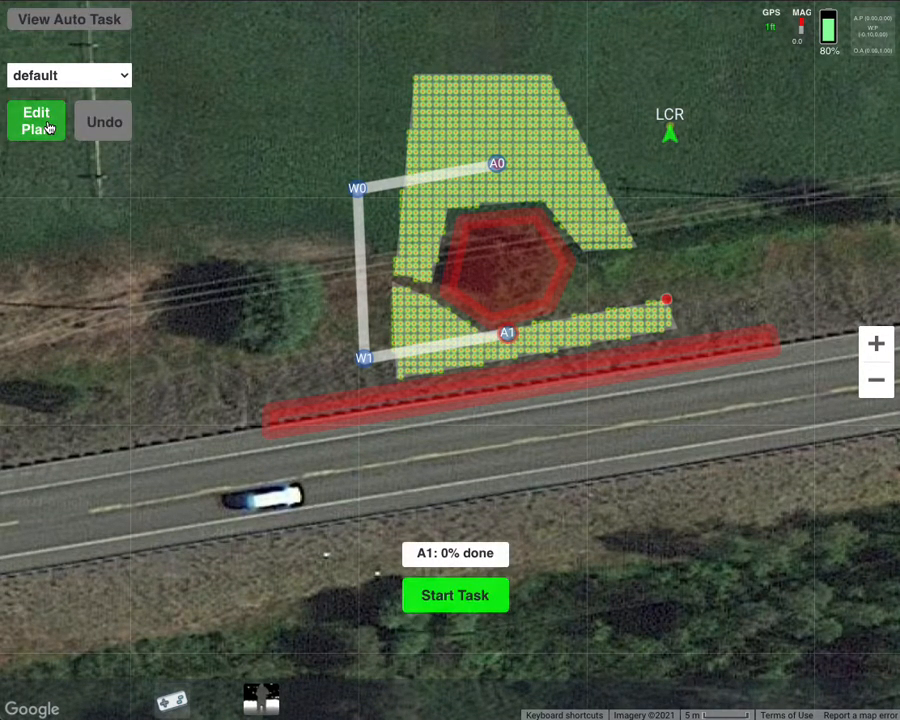
left_click(497, 166)
left_click(227, 84)
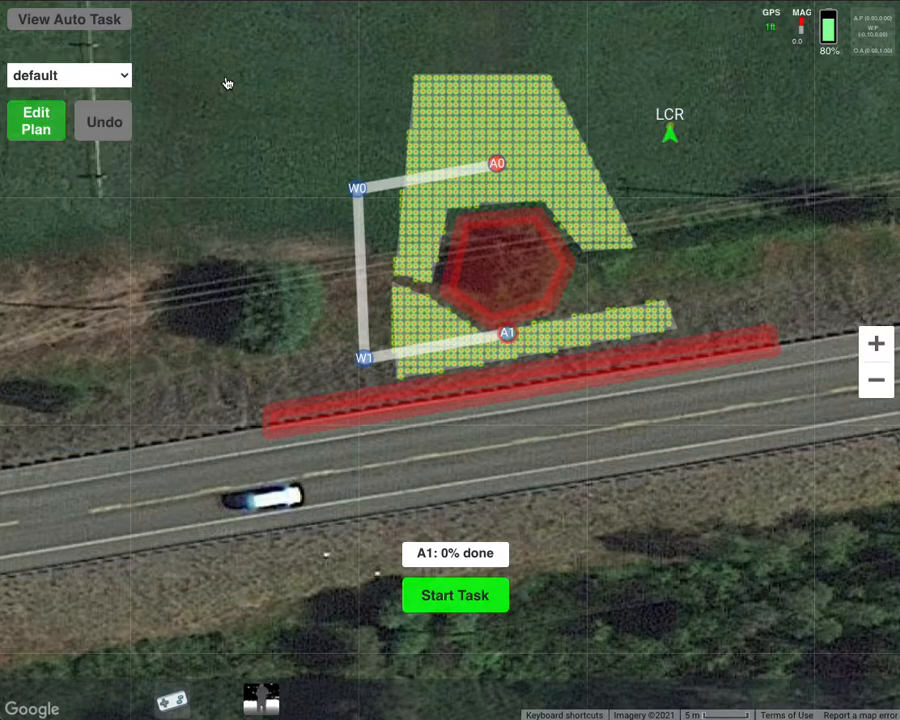
left_click(482, 602)
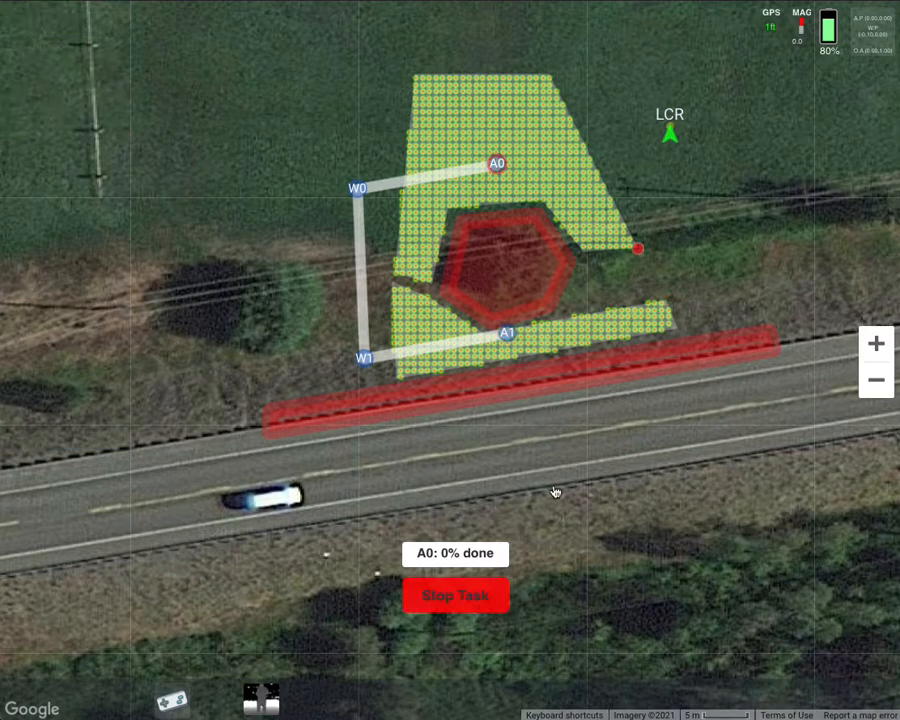